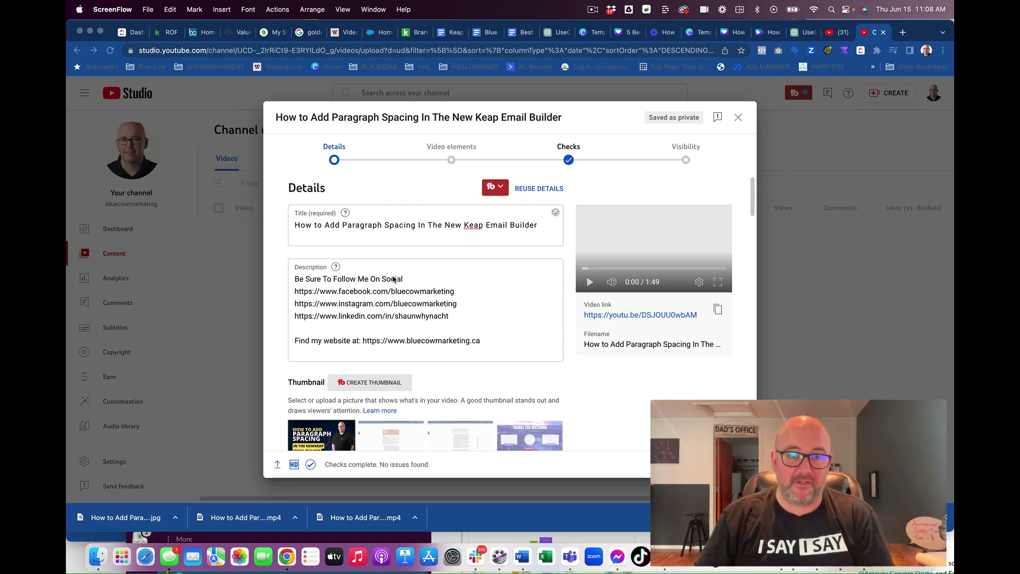
- Set the video's audience to 'No, it's not Made for Kids'
{"action": "scroll", "coordinate": [445, 316], "scroll_direction": "down", "scroll_amount": 10}
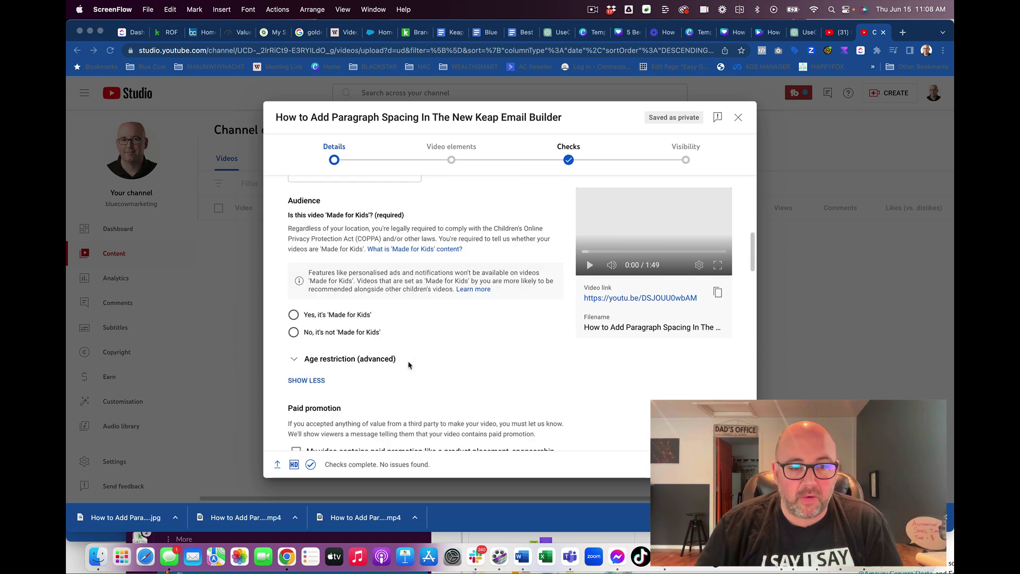
{"action": "left_click", "coordinate": [293, 324]}
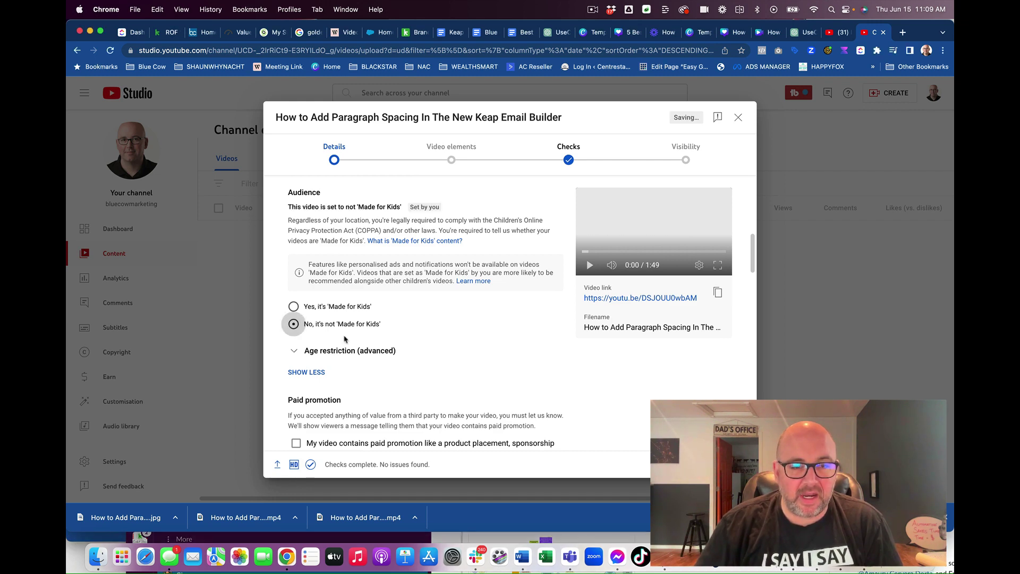
{"action": "scroll", "coordinate": [500, 366], "scroll_direction": "down", "scroll_amount": 3}
{"action": "scroll", "coordinate": [500, 368], "scroll_direction": "down", "scroll_amount": 10}
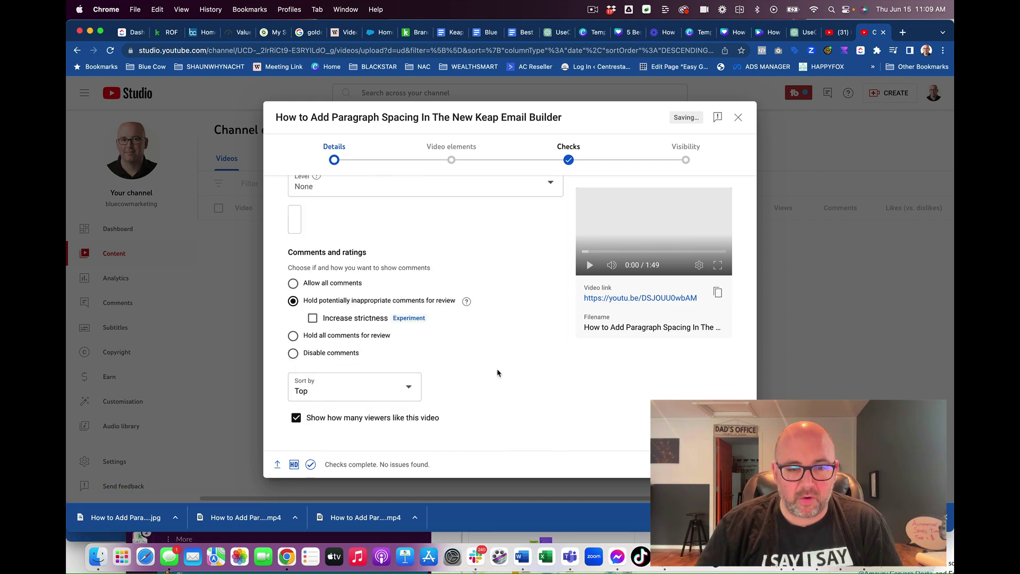
- Advance past Video elements to the Checks step, which shows no copyright issues
{"action": "left_click", "coordinate": [726, 464]}
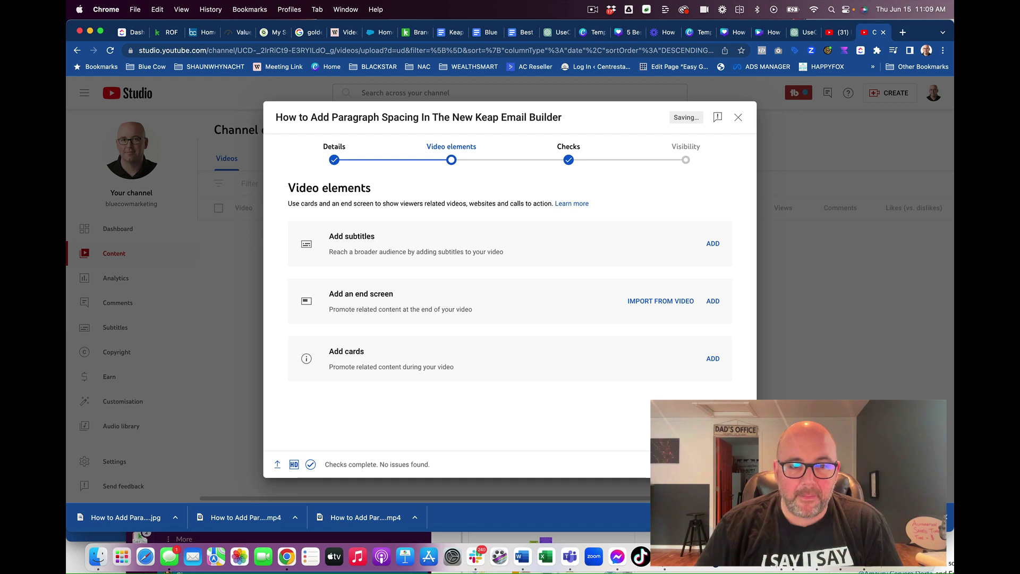
{"action": "left_click", "coordinate": [726, 464]}
{"action": "left_click", "coordinate": [683, 464]}
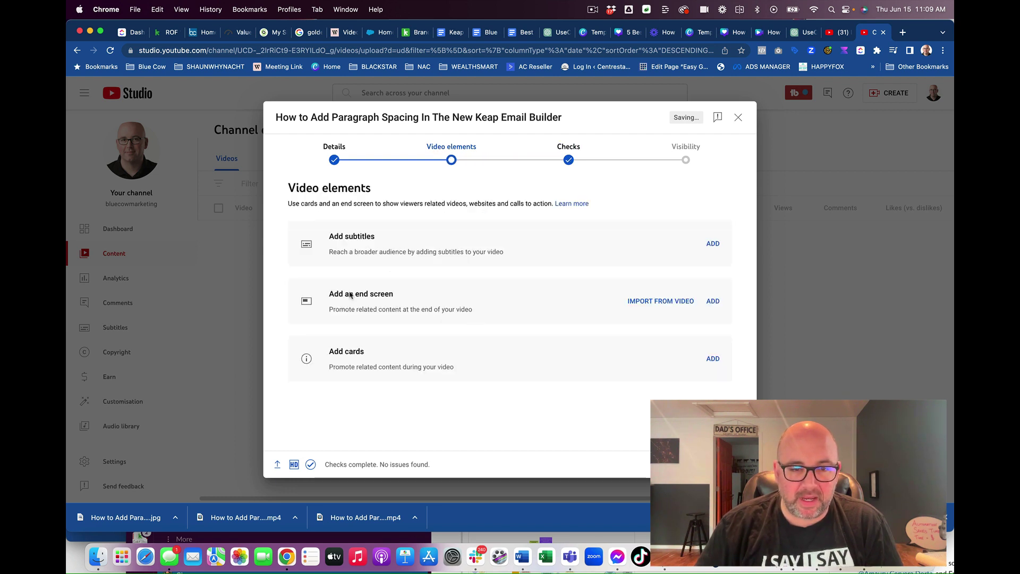
{"action": "left_click", "coordinate": [726, 464]}
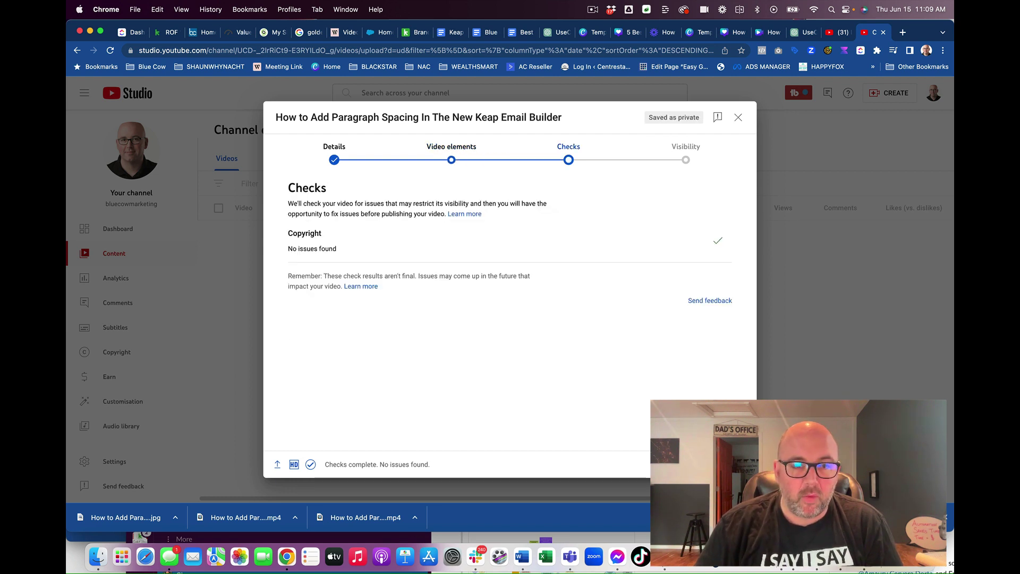
- Publish the video as Unlisted and copy its share link
{"action": "left_click", "coordinate": [726, 464]}
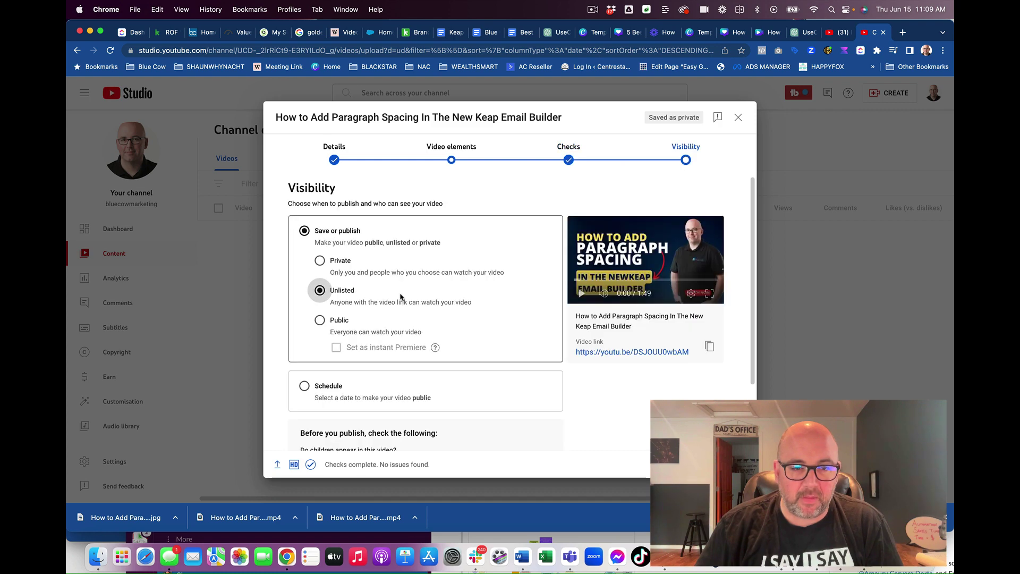
{"action": "left_click", "coordinate": [726, 464]}
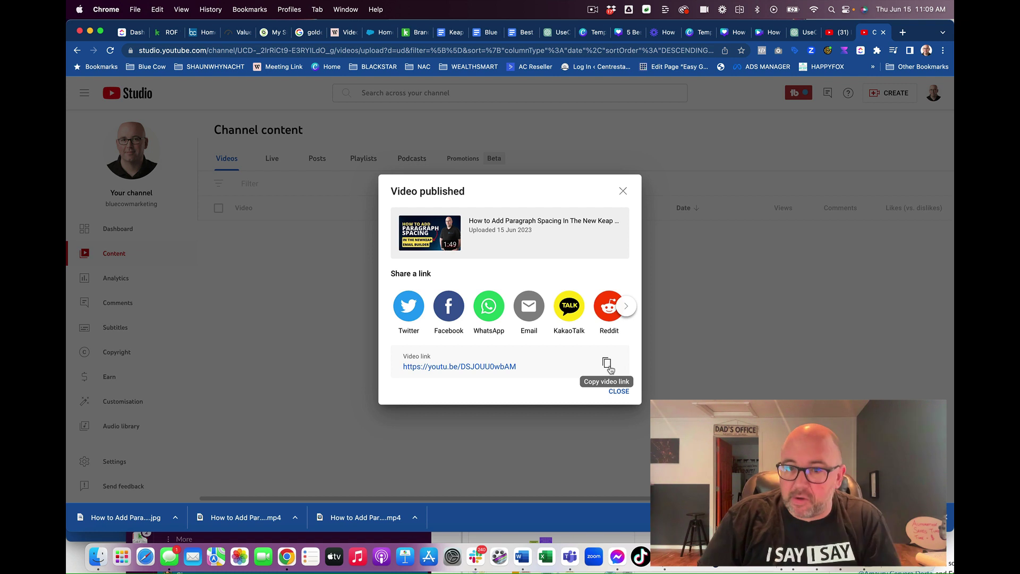
{"action": "left_click_drag", "start_coordinate": [533, 366], "coordinate": [396, 367]}
{"action": "key", "text": "super+c"}
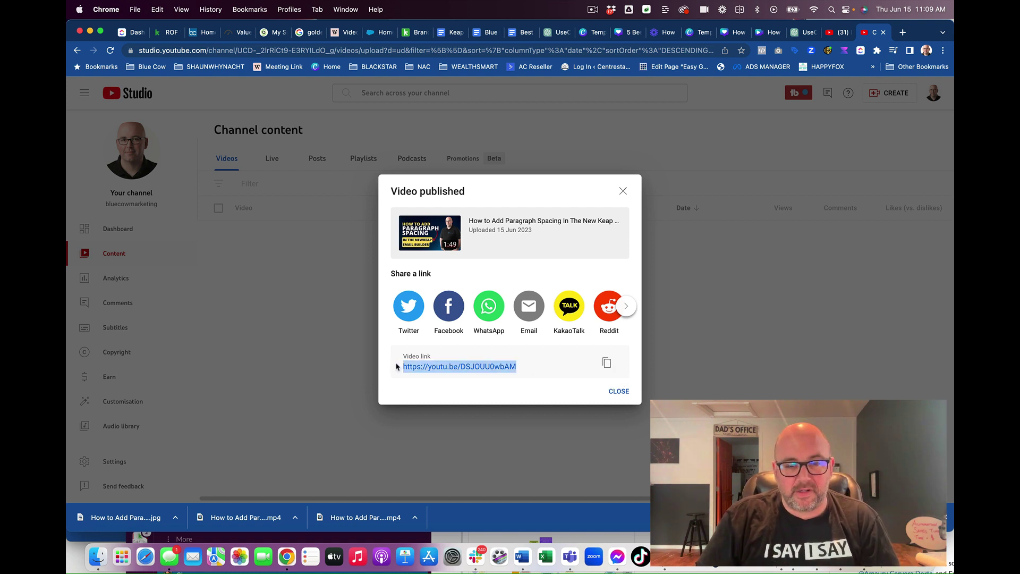
{"action": "right_click", "coordinate": [426, 366]}
{"action": "left_click", "coordinate": [449, 386]}
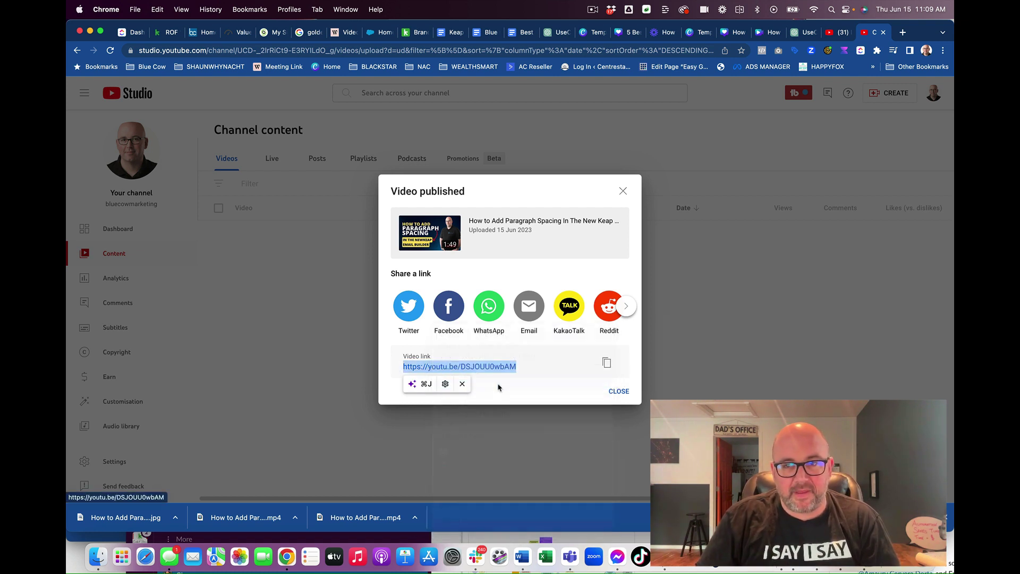
{"action": "left_click", "coordinate": [806, 275]}
{"action": "key", "text": "ctrl+shift+Tab"}
{"action": "key", "text": "ctrl+shift+Tab"}
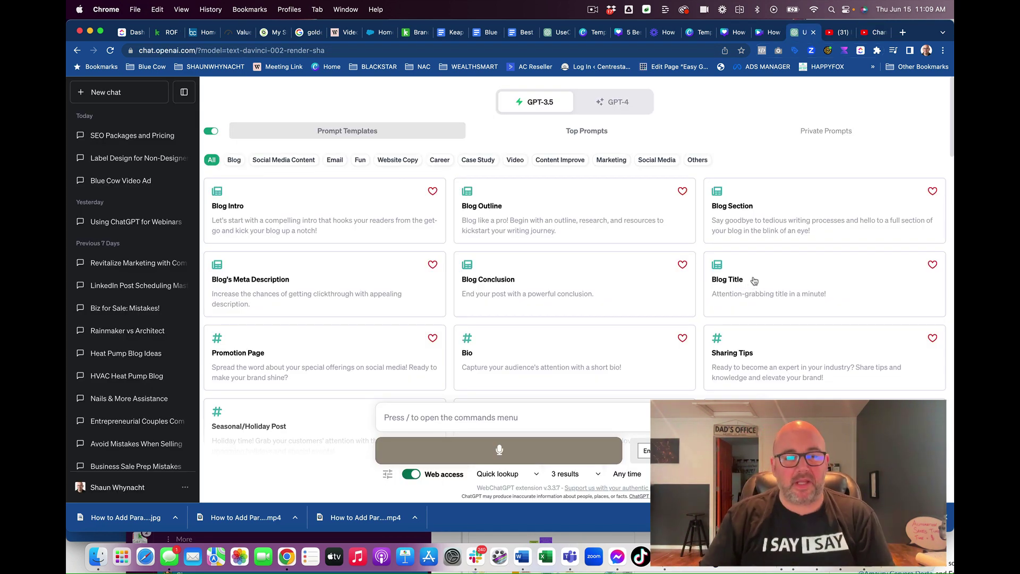
- Check the beta features settings, then switch the model to GPT-4 Plugins mode
{"action": "left_click", "coordinate": [184, 494]}
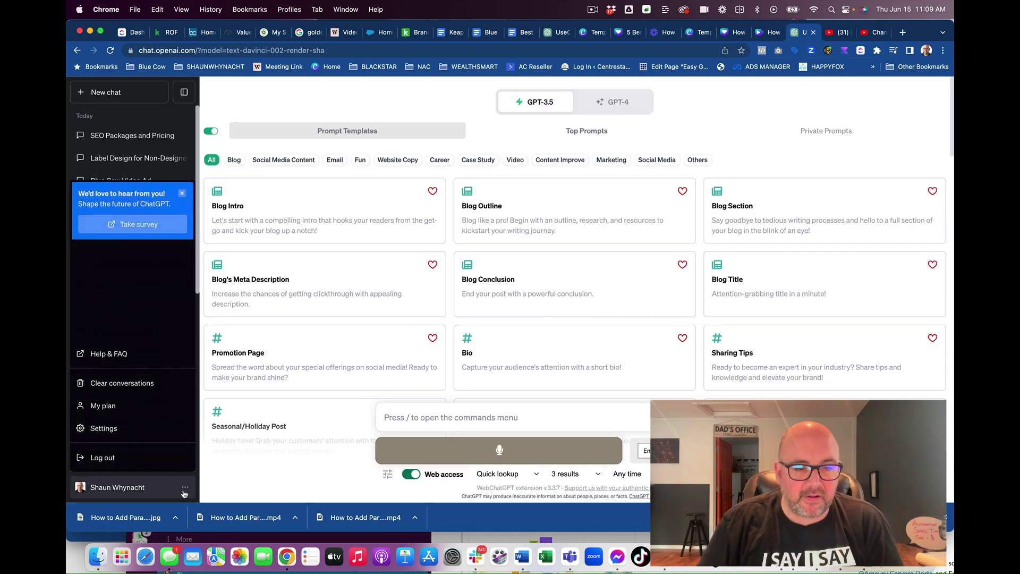
{"action": "left_click", "coordinate": [105, 428]}
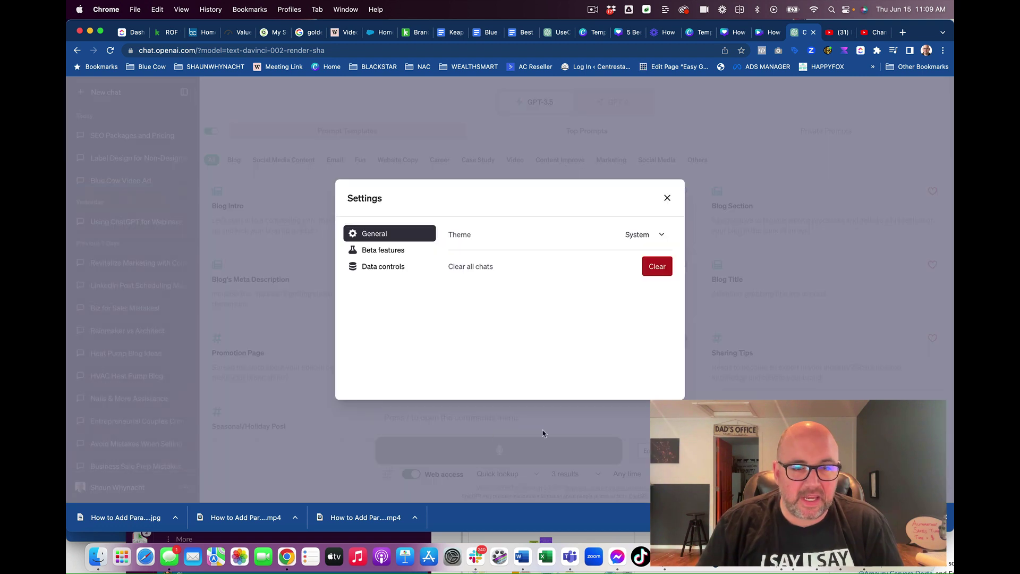
{"action": "left_click", "coordinate": [385, 252]}
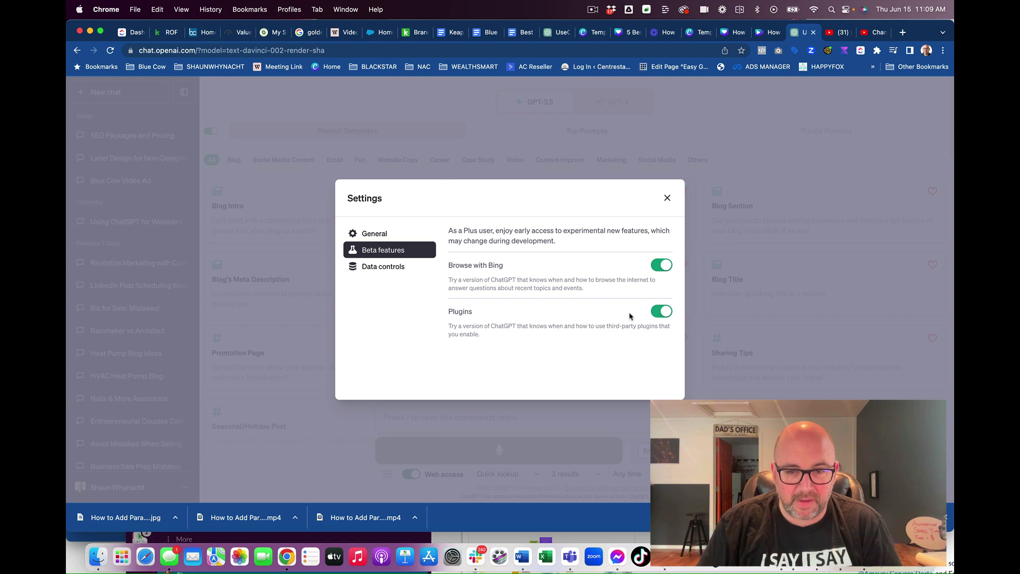
{"action": "left_click", "coordinate": [668, 198]}
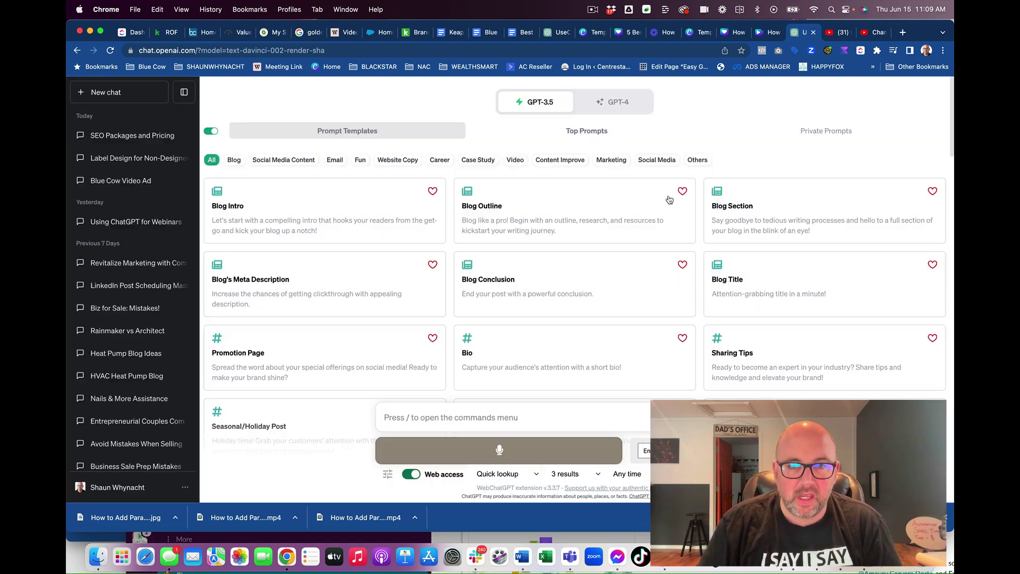
{"action": "left_click", "coordinate": [602, 102]}
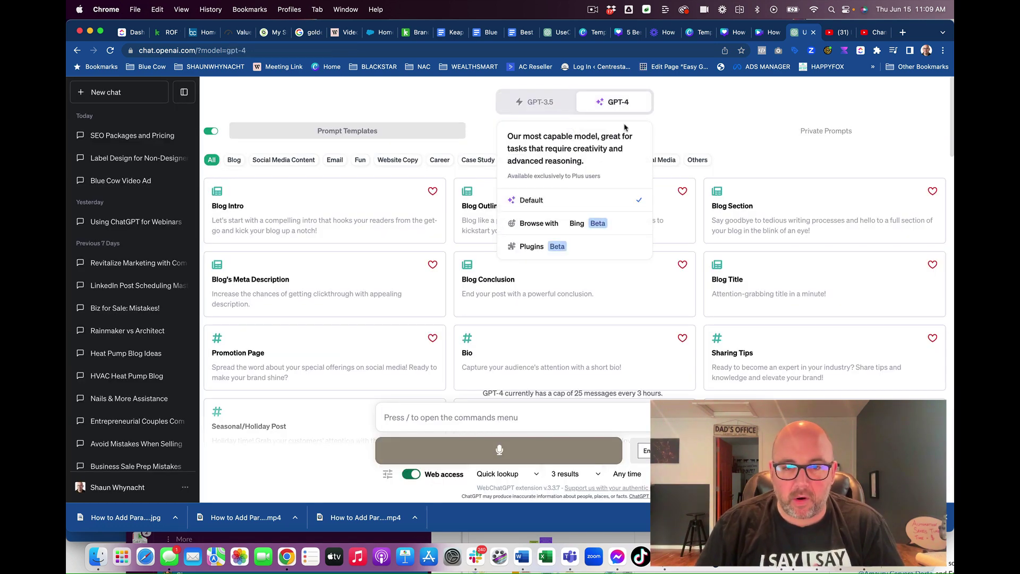
{"action": "left_click", "coordinate": [529, 246]}
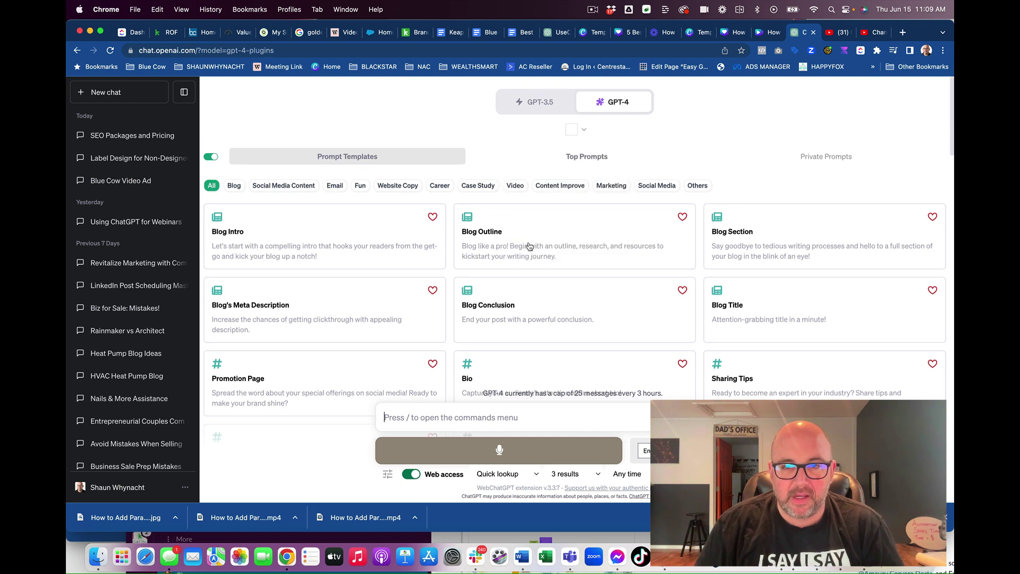
- Disable the ChatWithVideo plugin, leaving only Video Summary enabled
{"action": "left_click", "coordinate": [589, 131]}
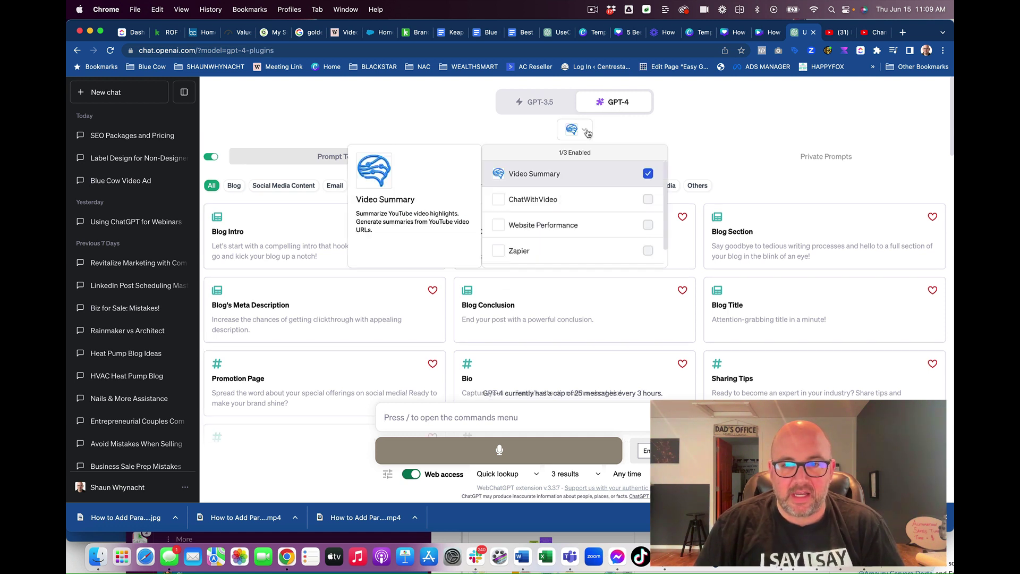
{"action": "left_click", "coordinate": [576, 222]}
{"action": "scroll", "coordinate": [571, 213], "scroll_direction": "down", "scroll_amount": 2}
{"action": "scroll", "coordinate": [553, 180], "scroll_direction": "up", "scroll_amount": 2}
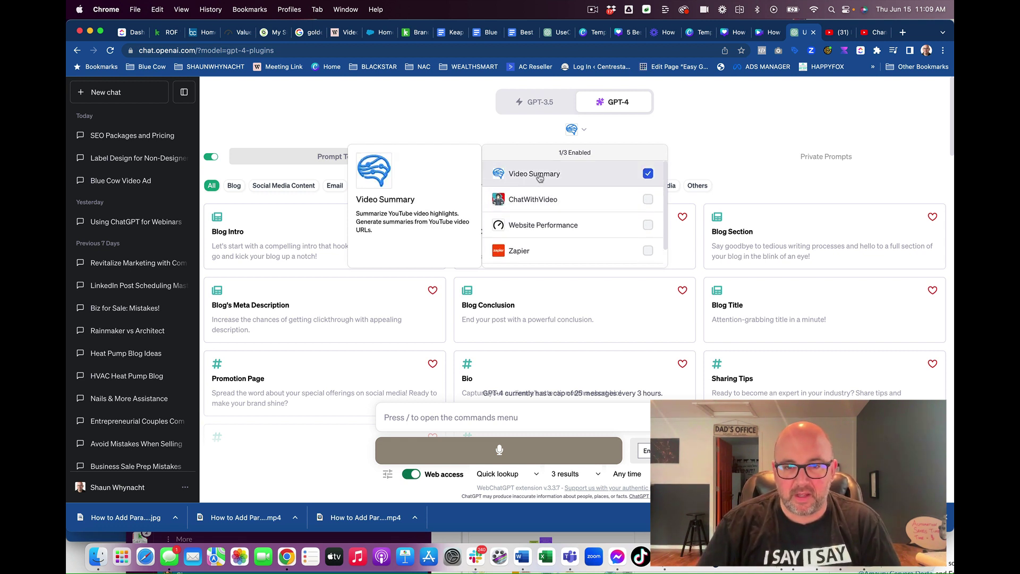
{"action": "left_click", "coordinate": [691, 128]}
{"action": "mouse_move", "coordinate": [618, 132]}
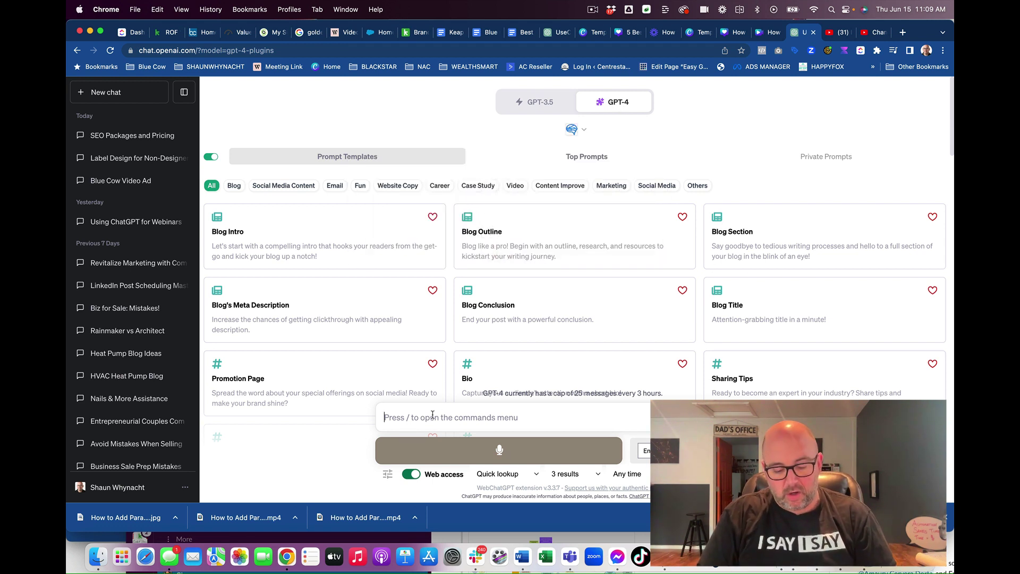
- Draft a prompt asking for a YouTube description of the content, with the youtu.be link pasted
{"action": "type", "text": "Watch this video and write me "}
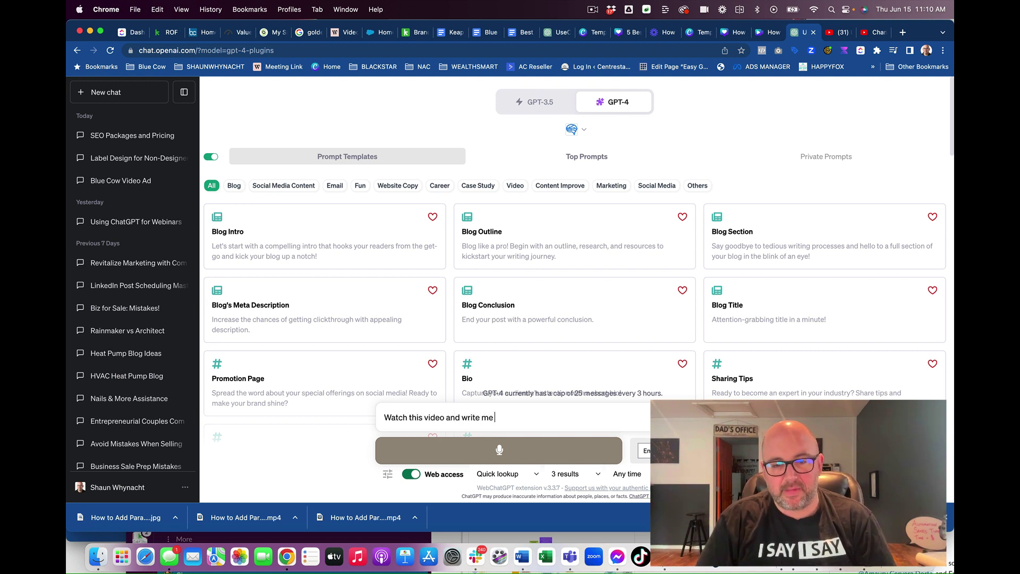
{"action": "type", "text": "a youtube "}
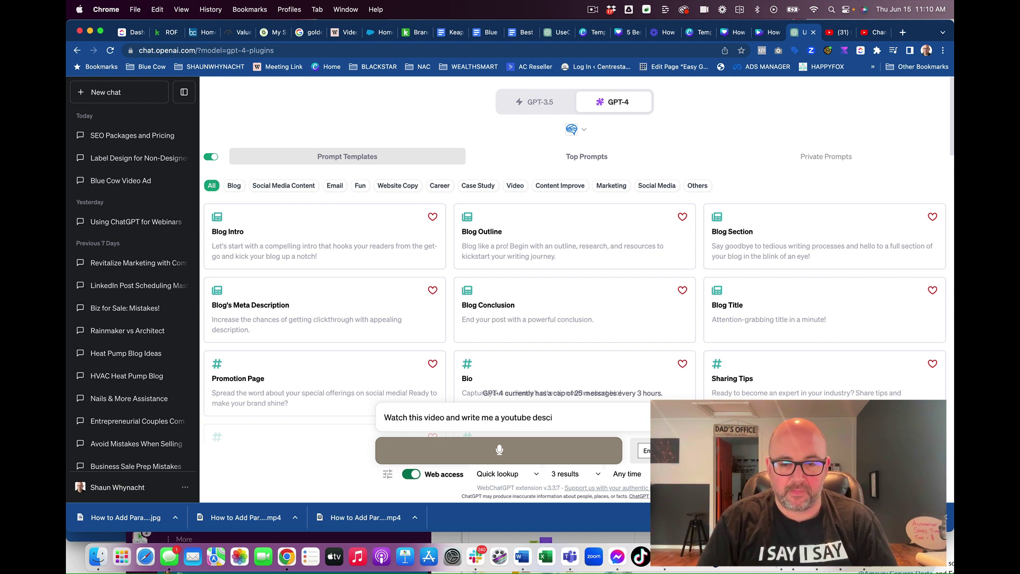
{"action": "type", "text": "description "}
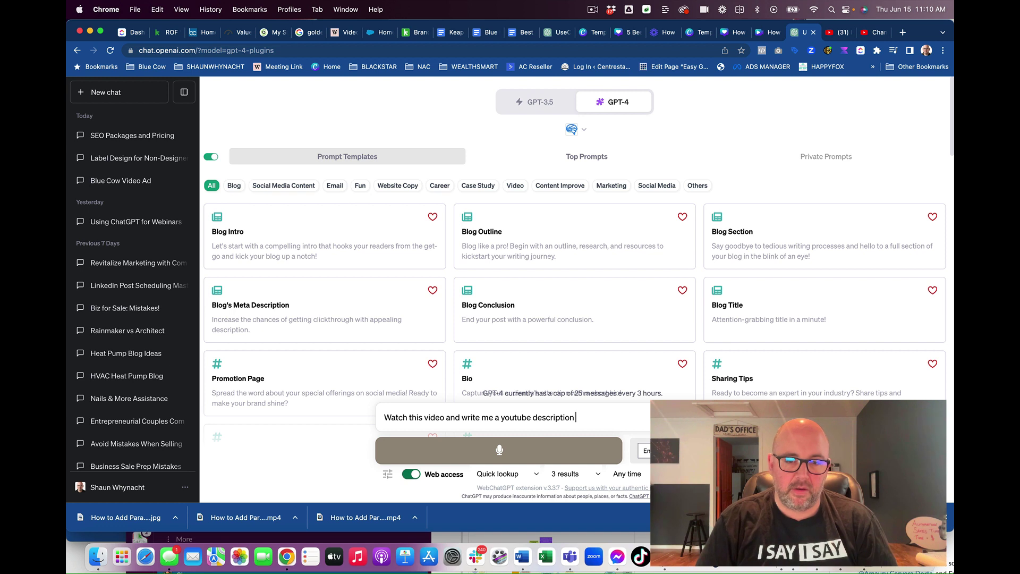
{"action": "type", "text": "based off the conten"}
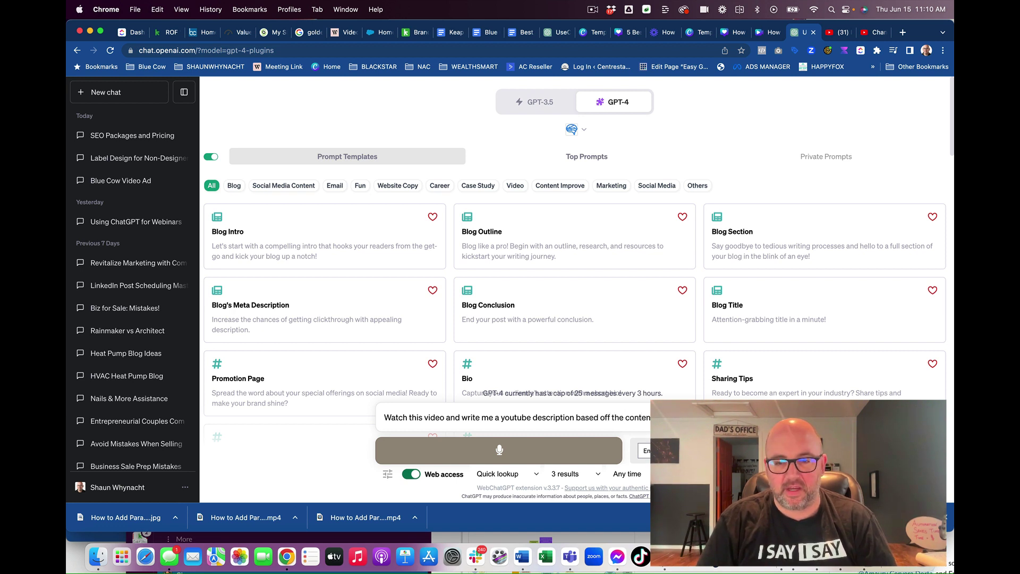
{"action": "key", "text": "super+v"}
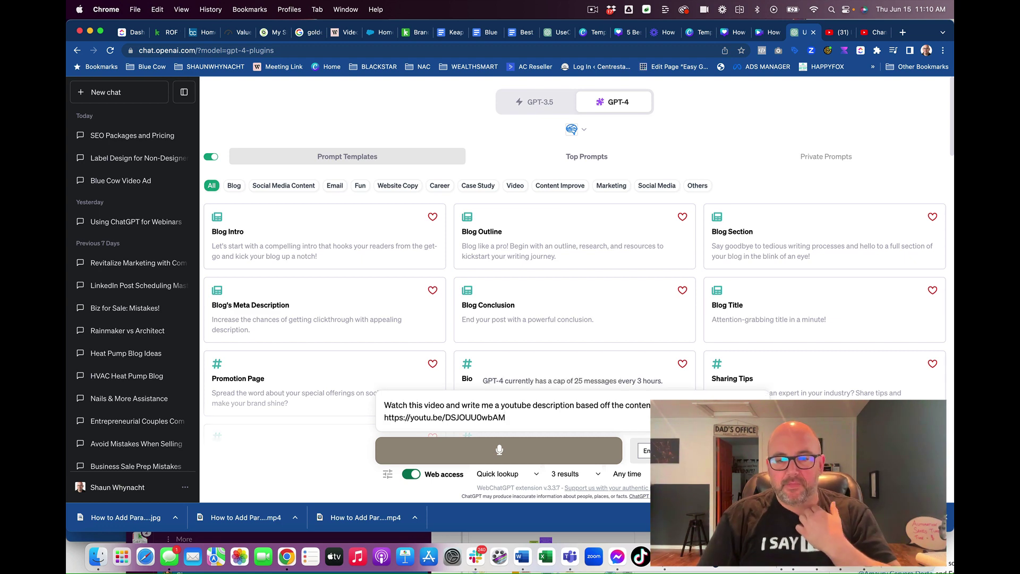
{"action": "left_click", "coordinate": [871, 32]}
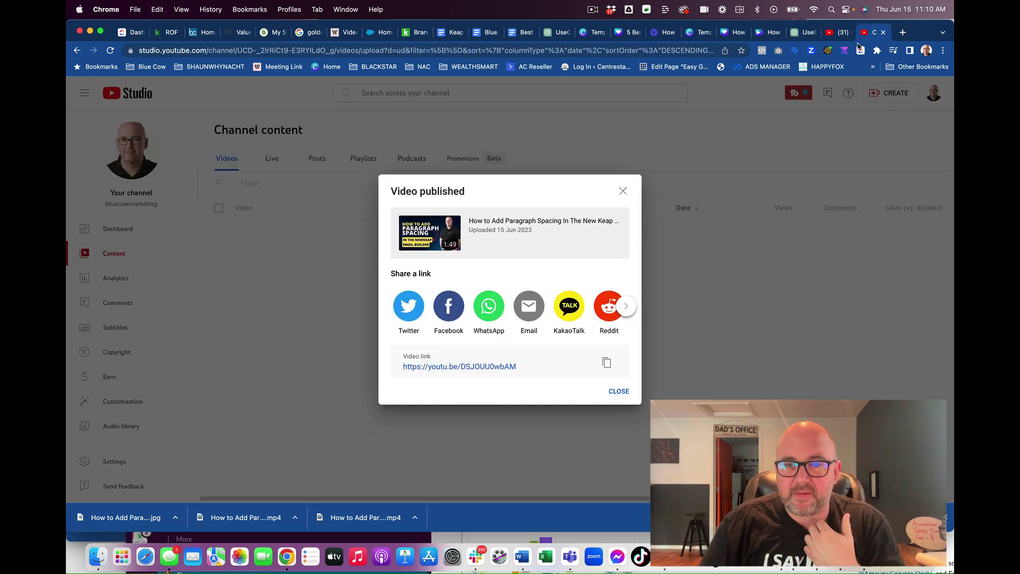
- Open the unlisted video from its link in a new tab and pause it once it plays
{"action": "left_click", "coordinate": [468, 368]}
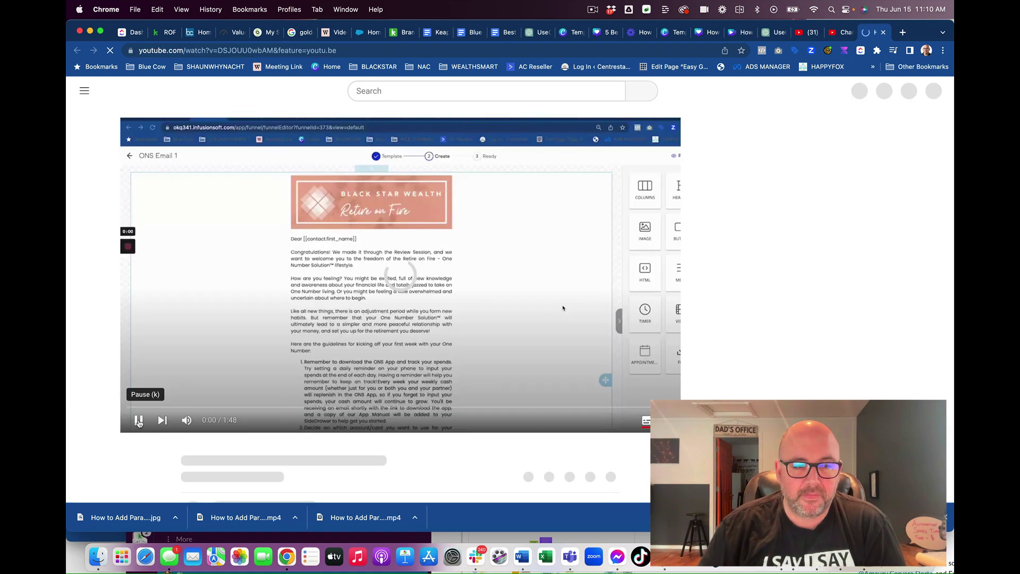
{"action": "left_click", "coordinate": [770, 32]}
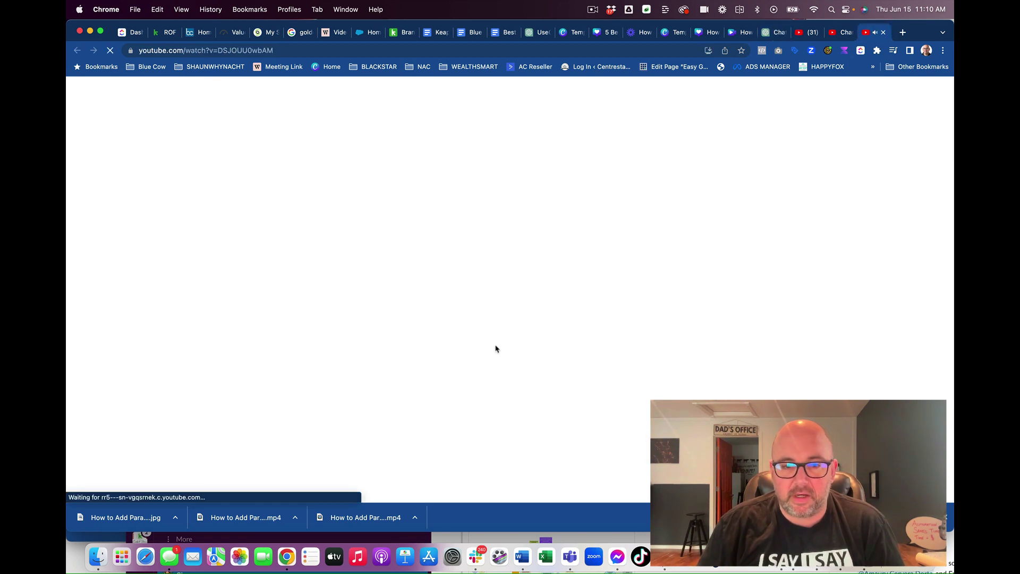
{"action": "left_click", "coordinate": [412, 320]}
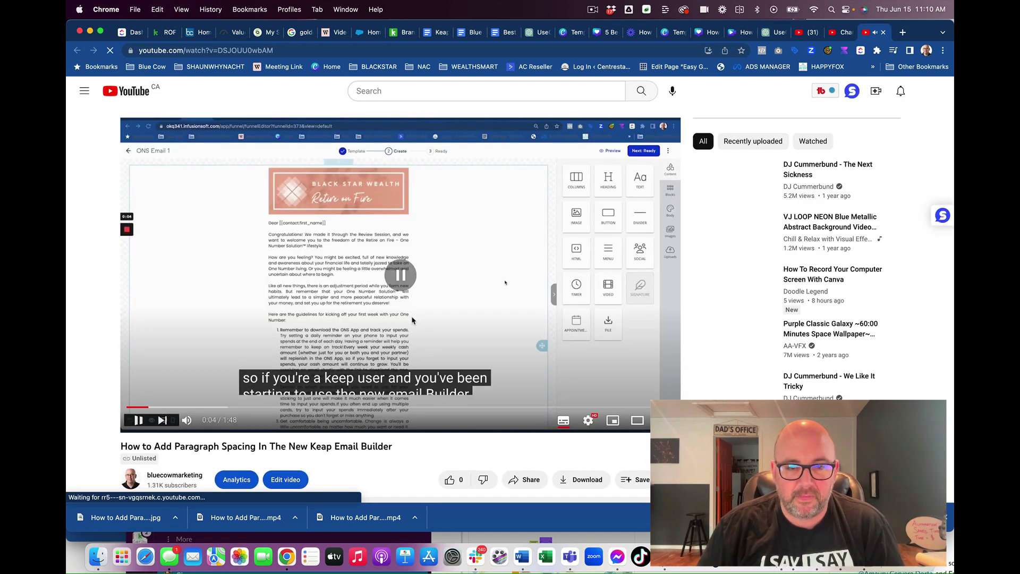
{"action": "left_click", "coordinate": [775, 35]}
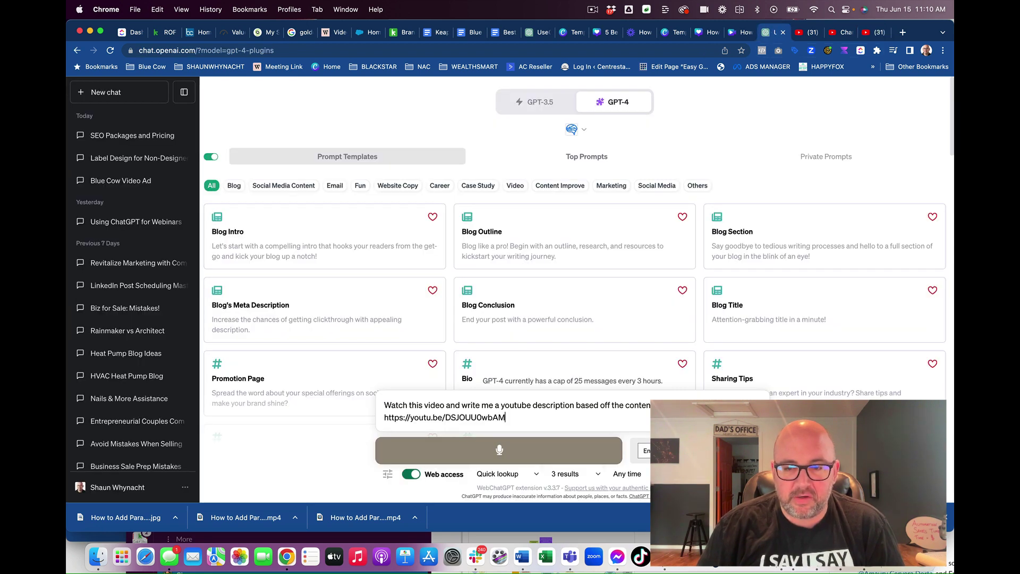
- Submit the prompt and read the generated description with its title, keywords and links
{"action": "key", "text": "Return"}
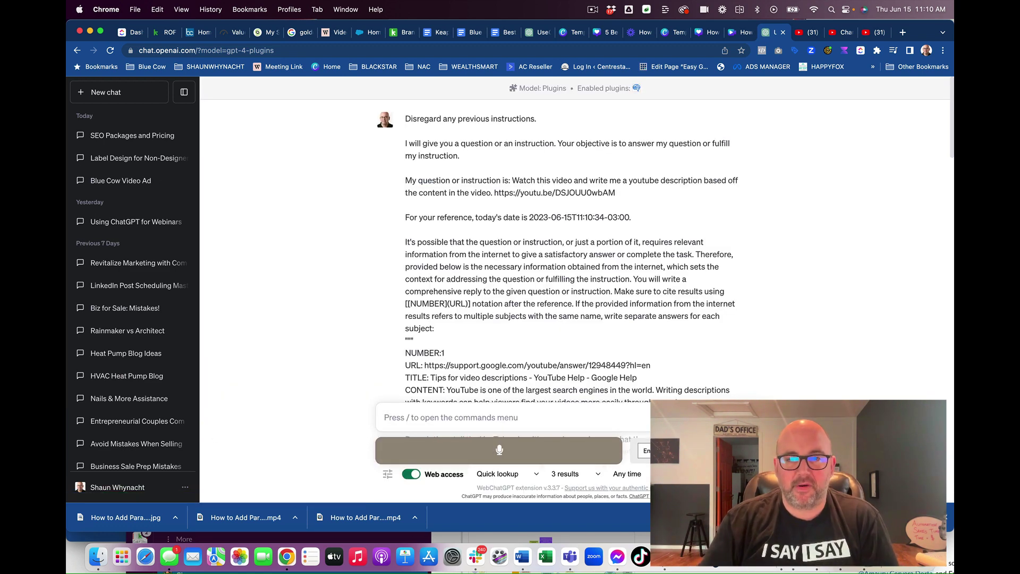
{"action": "scroll", "coordinate": [592, 256], "scroll_direction": "down", "scroll_amount": 10}
{"action": "scroll", "coordinate": [592, 256], "scroll_direction": "down", "scroll_amount": 20}
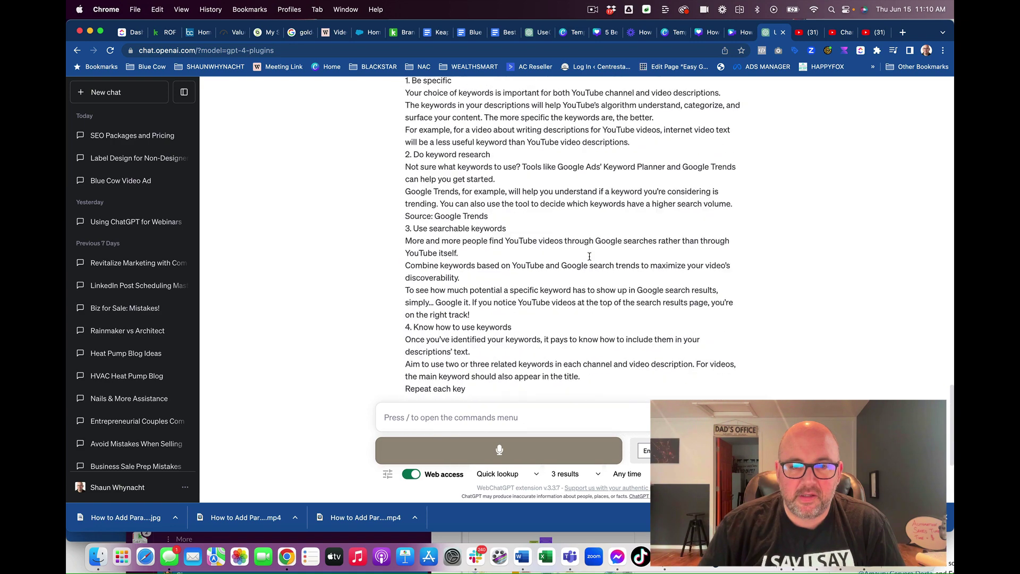
{"action": "scroll", "coordinate": [590, 257], "scroll_direction": "down", "scroll_amount": 5}
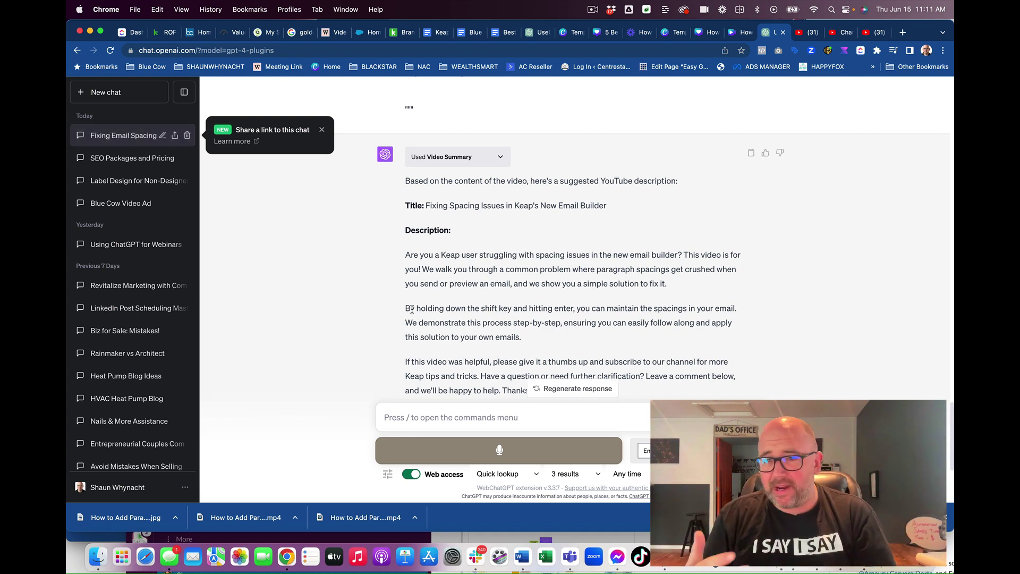
{"action": "scroll", "coordinate": [503, 292], "scroll_direction": "down", "scroll_amount": 5}
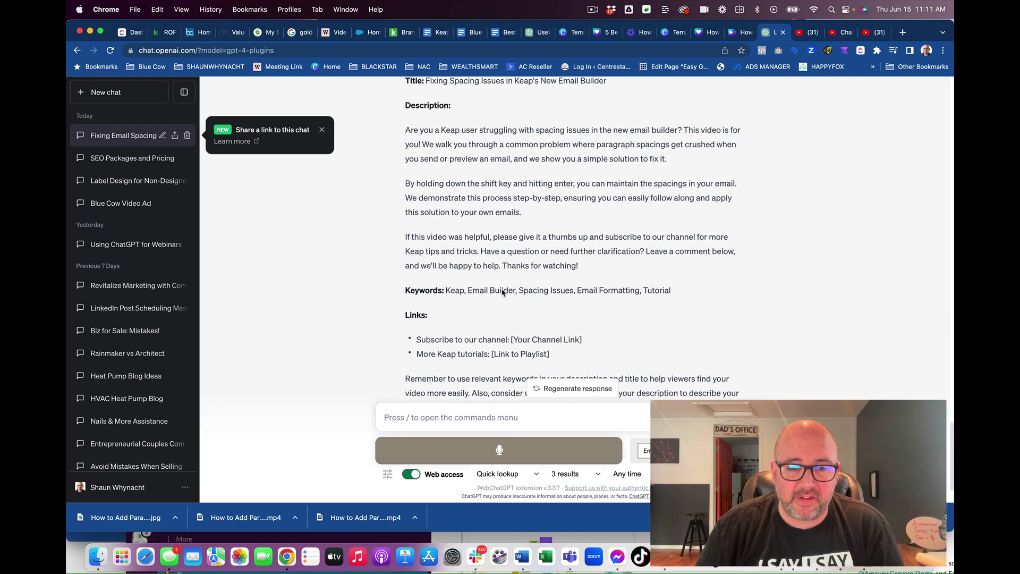